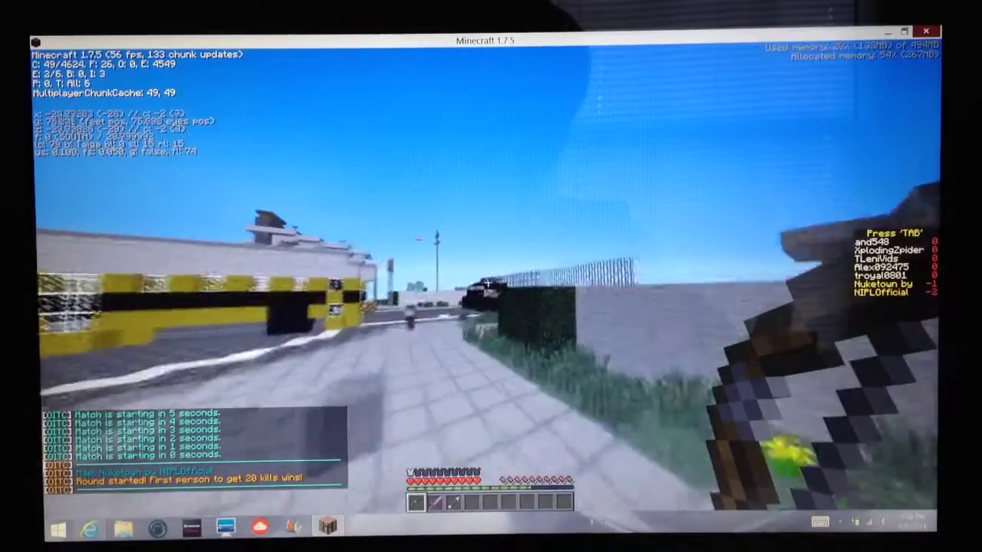
- Open the Nuketown round with wooden sword strikes, move through the houses, and land a bow shot
key("2")
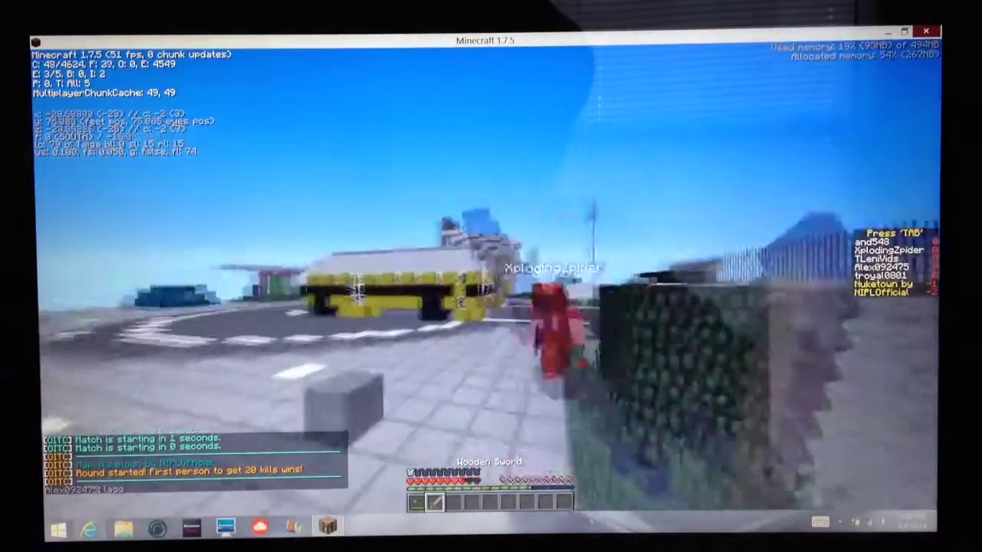
left_click(488, 282)
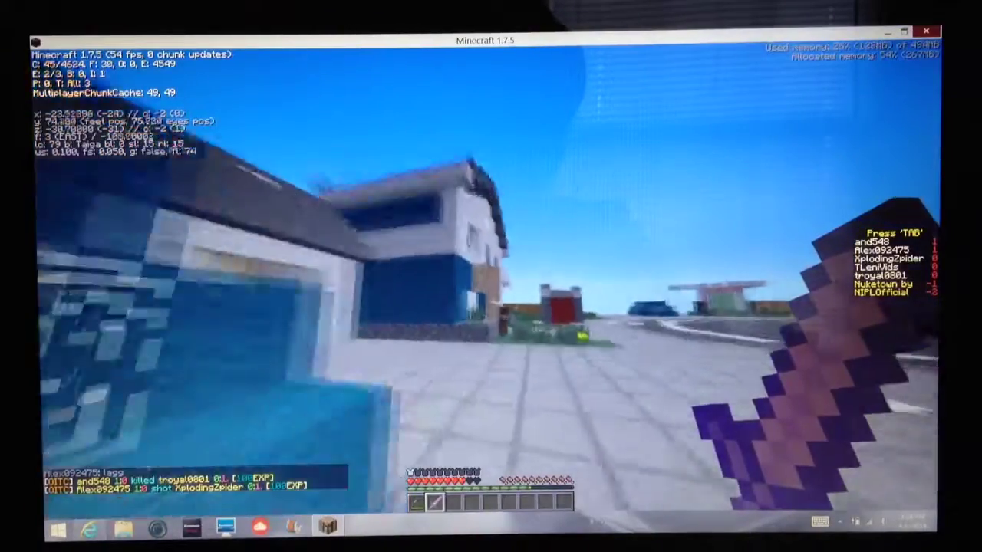
key("w")
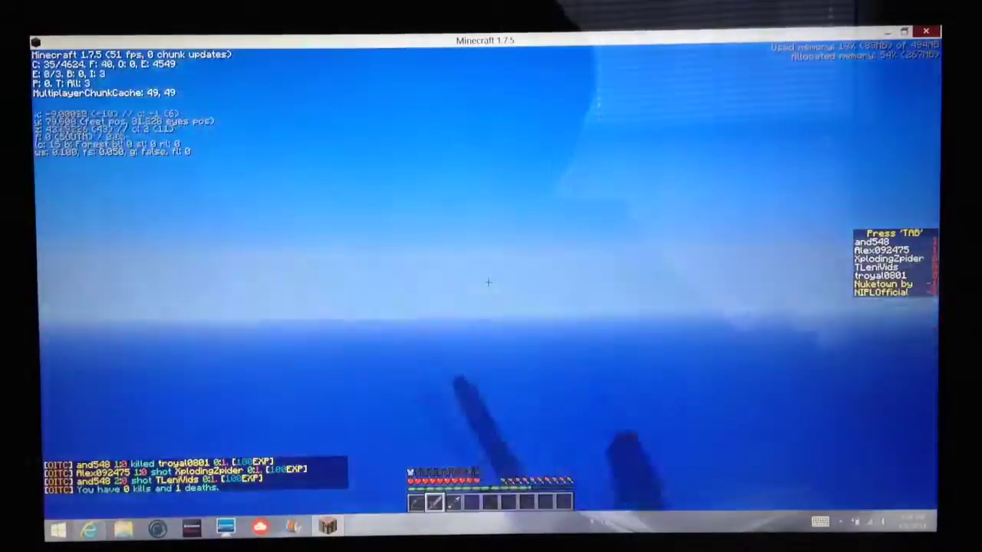
key("w")
key("w")
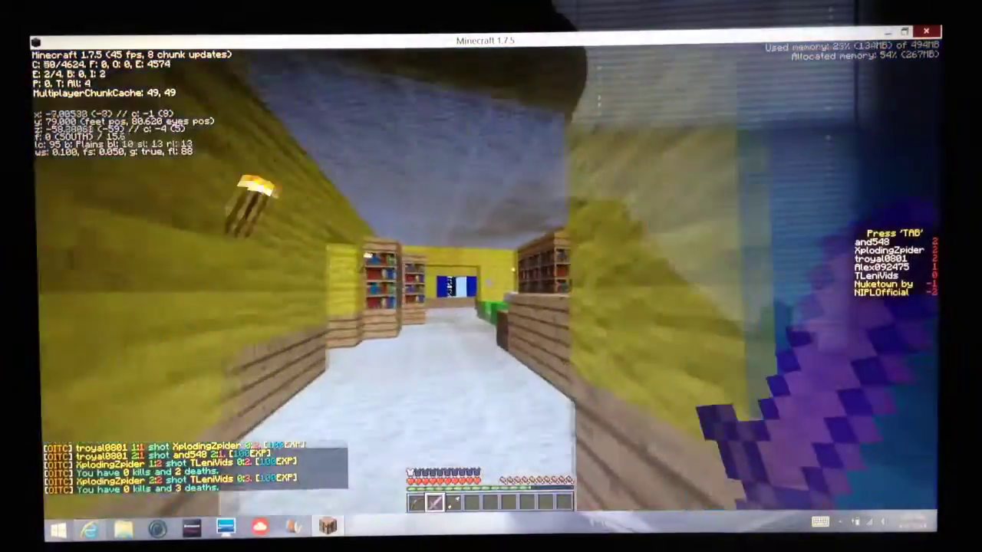
key("w")
key("w")
key("w")
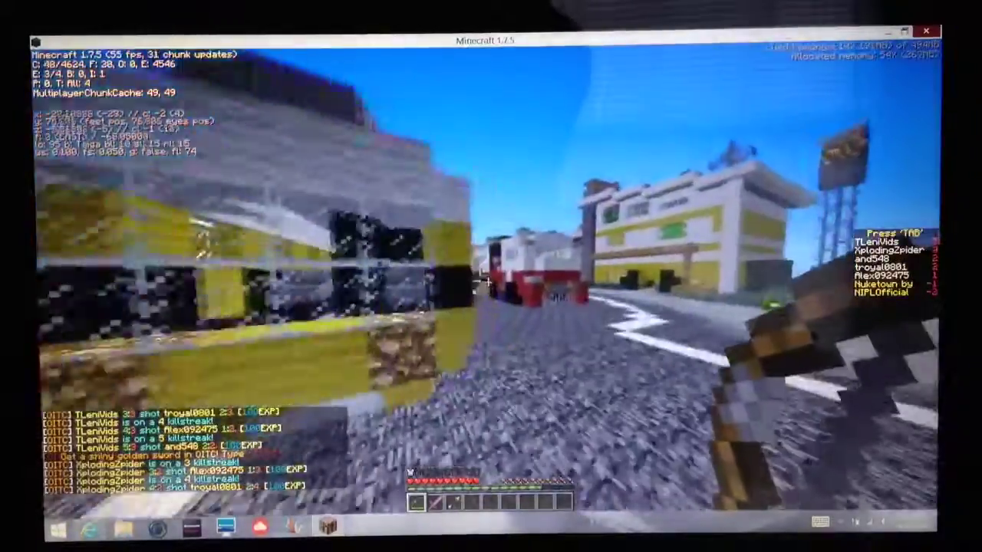
- Switch to the bow and shoot opponents while advancing on the house near the fire truck
key("w")
right_click(488, 282)
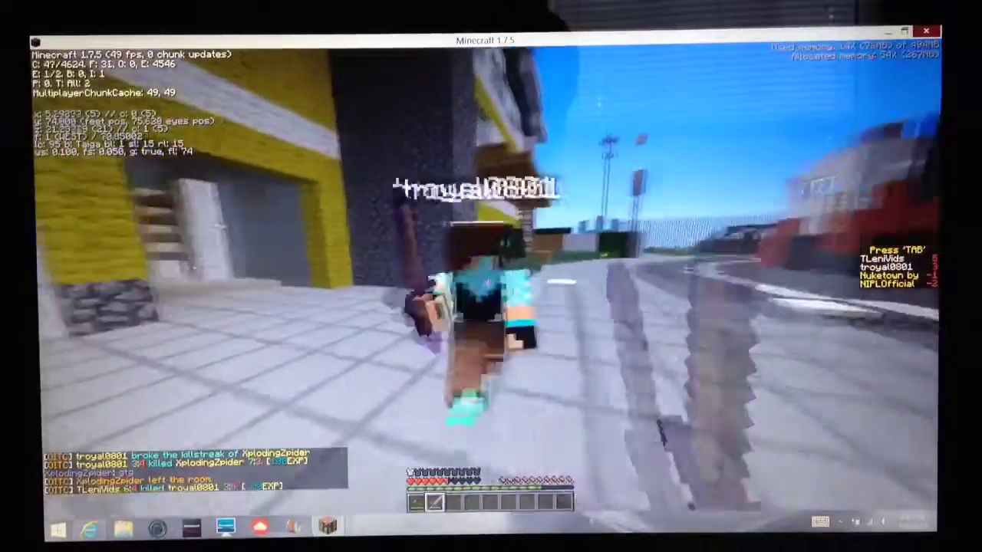
key("1")
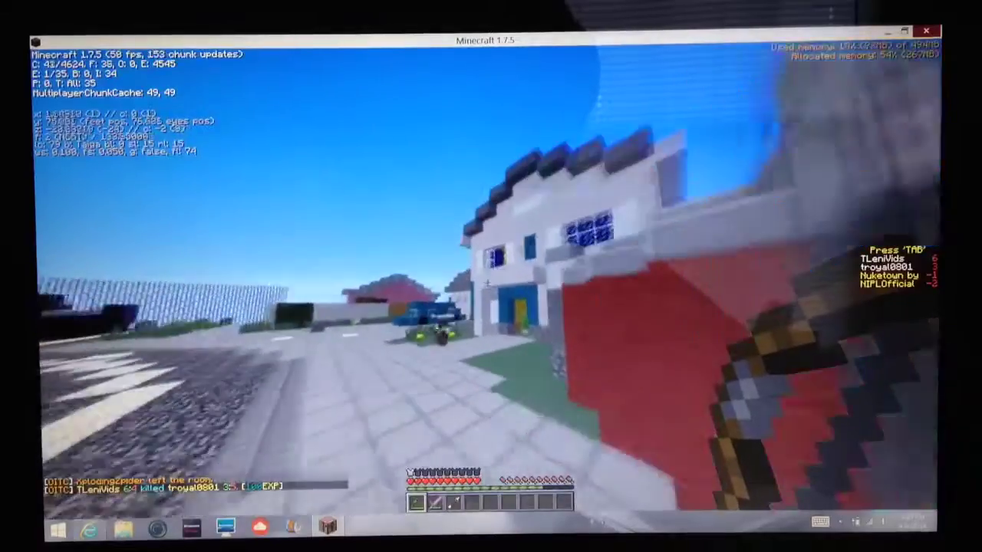
key("w")
right_click(488, 282)
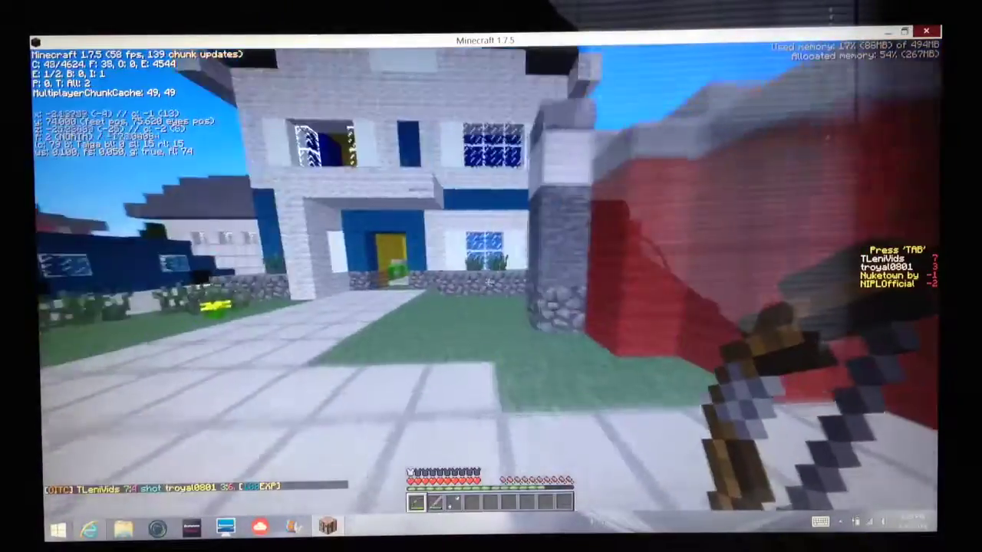
key("w")
right_click(488, 282)
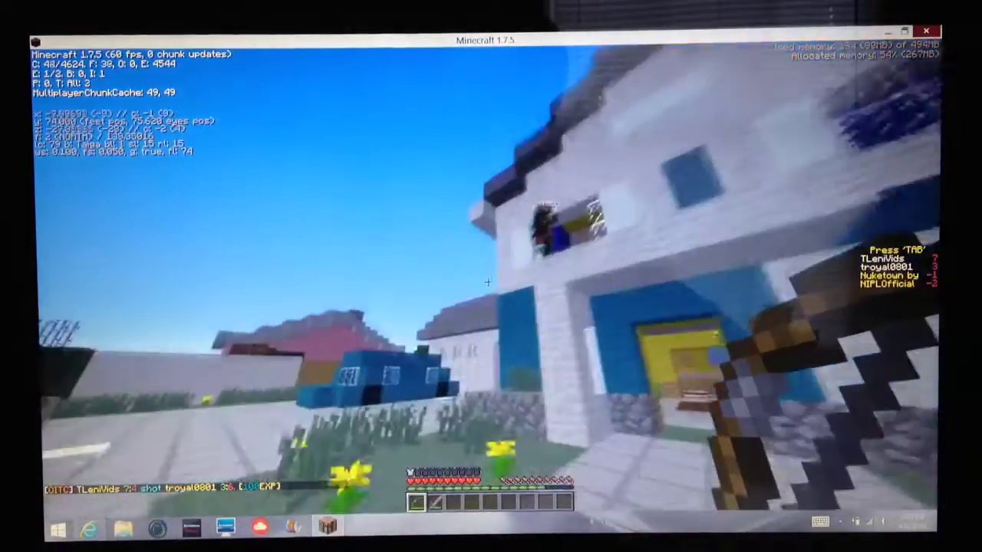
- Chase opponents along the street, trading bow shots and sword strikes toward 9 kills
key("2")
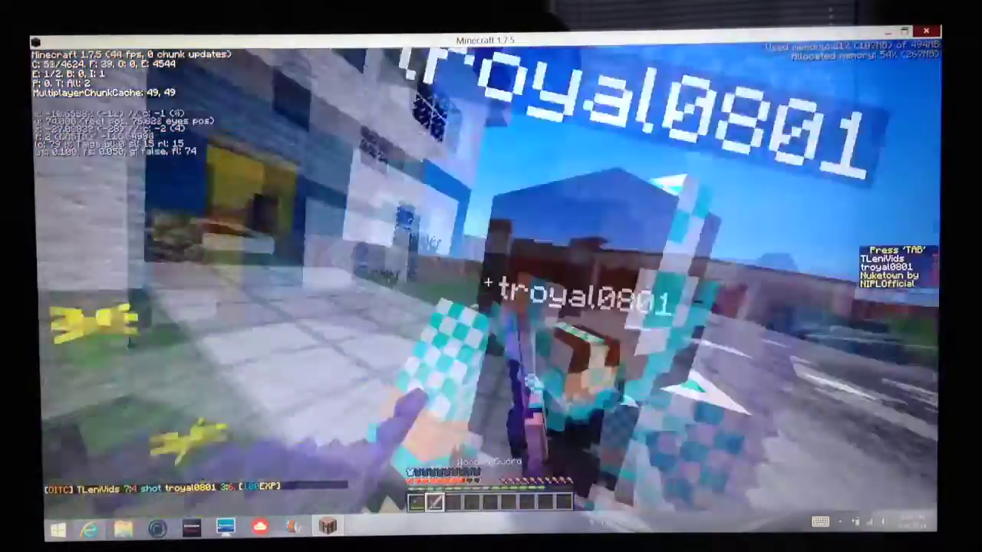
key("w")
right_click(489, 282)
key("1")
key("w")
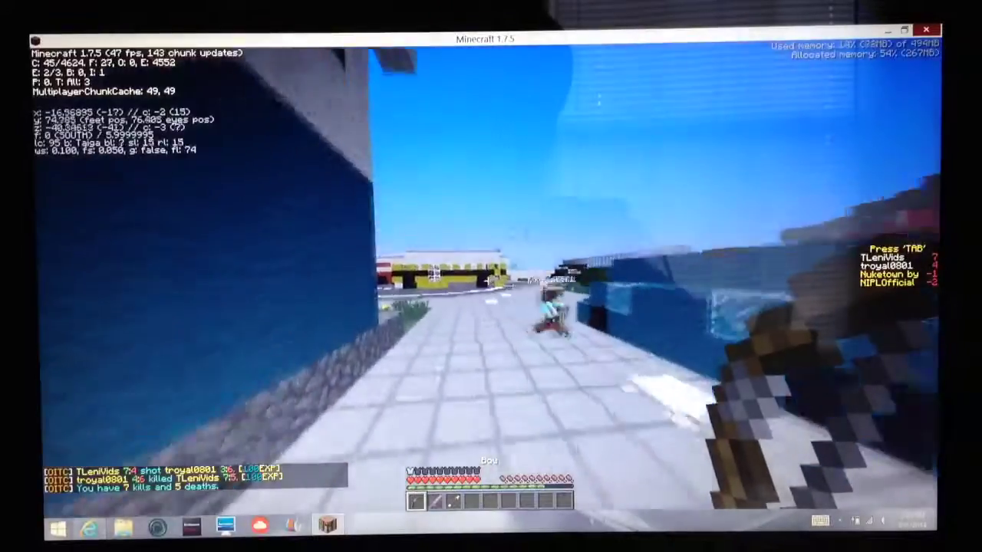
right_click(489, 283)
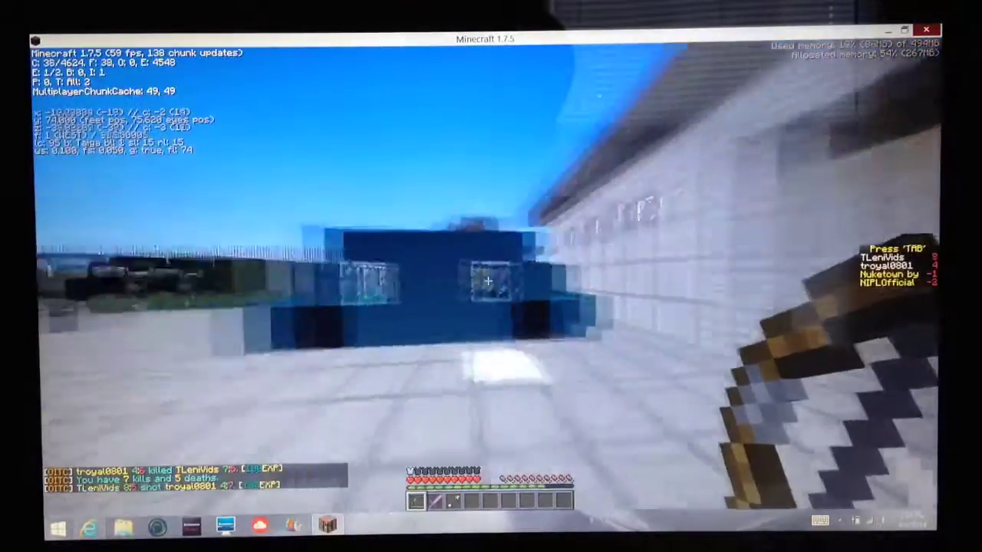
key("w")
key("w")
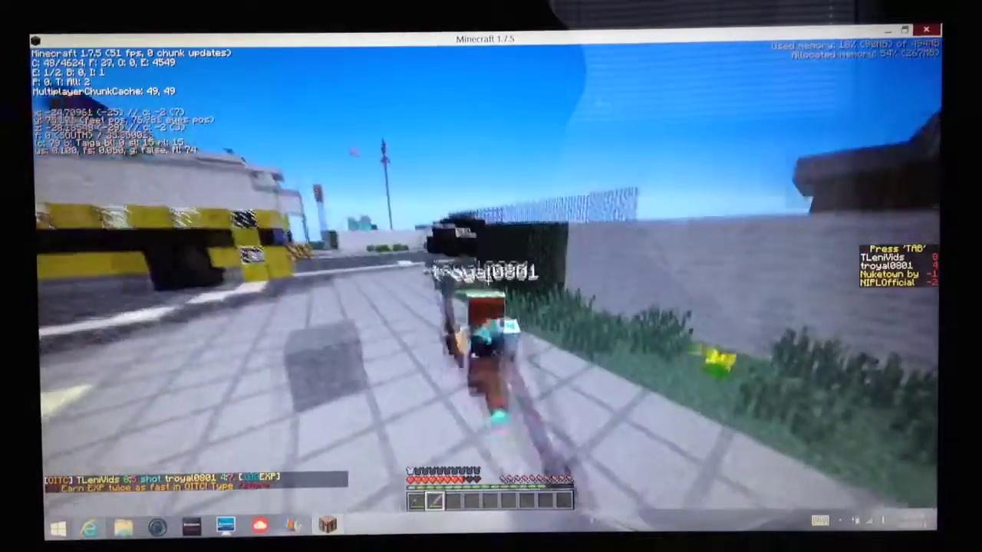
left_click(488, 282)
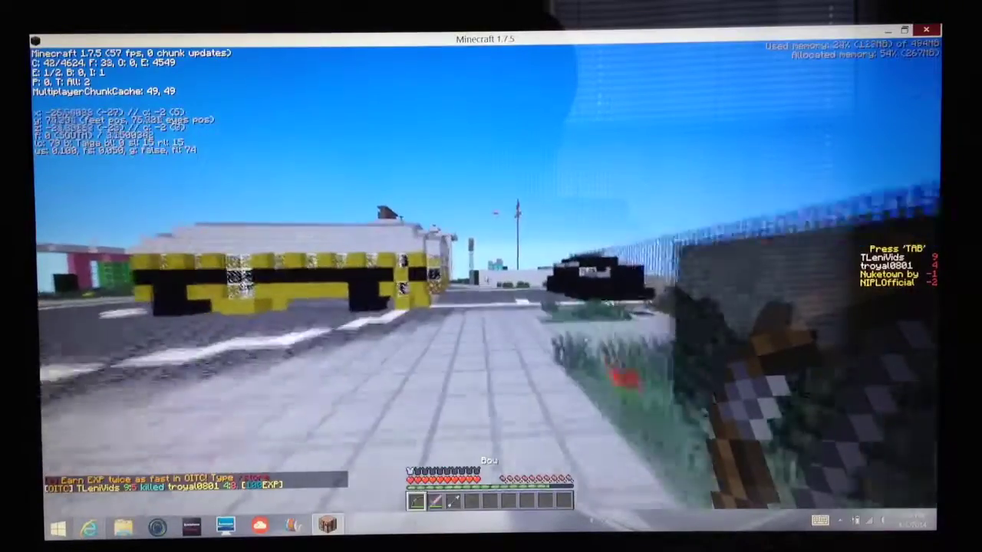
key("w")
- Shoot opponents with the bow around the fire truck and the pink building
key("w")
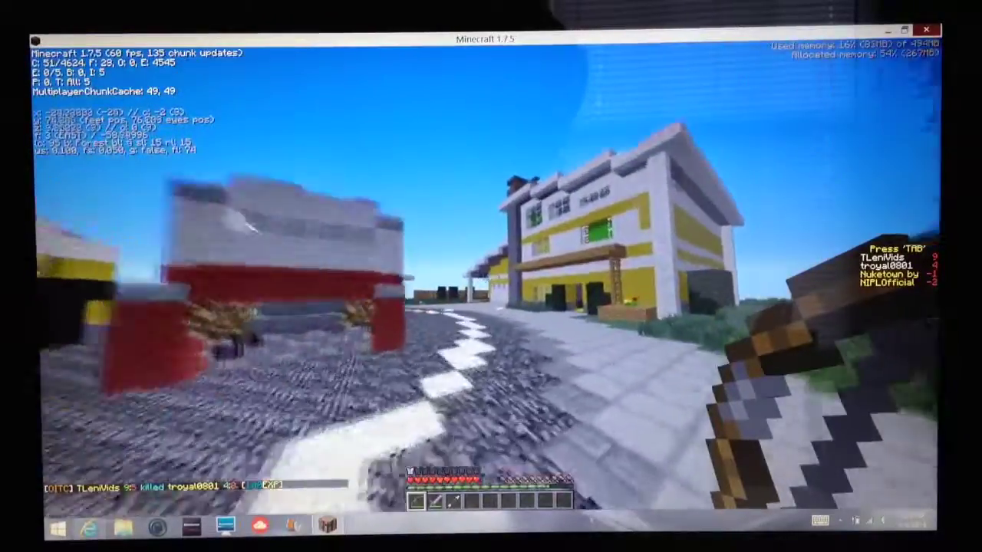
key("w")
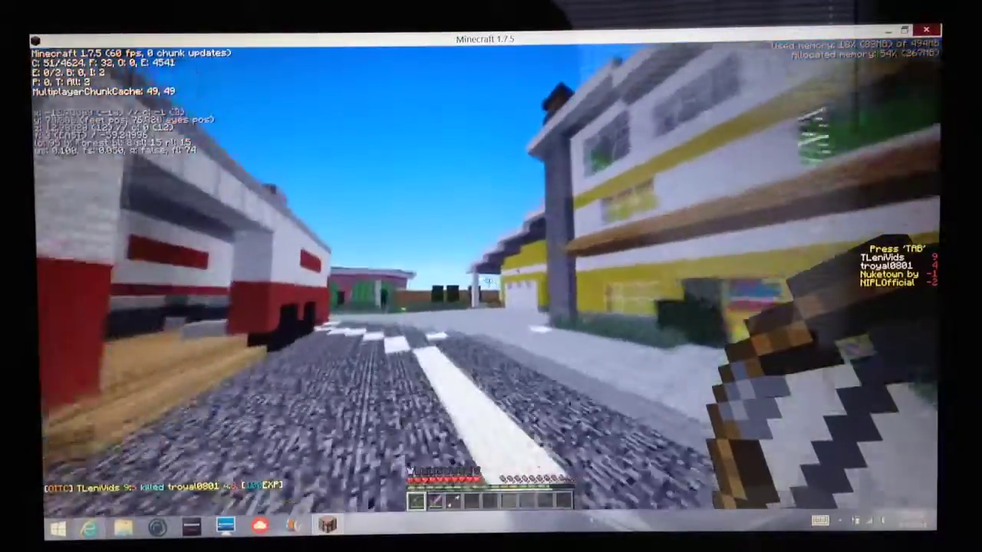
- Shoot the player by the garage, then head into the yellow building with the wooden sword
key("w")
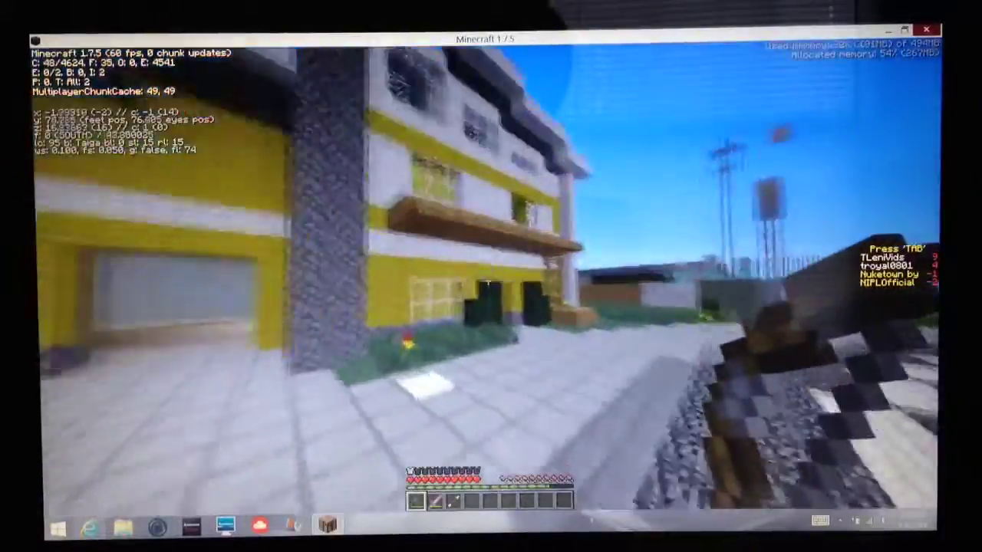
key("w")
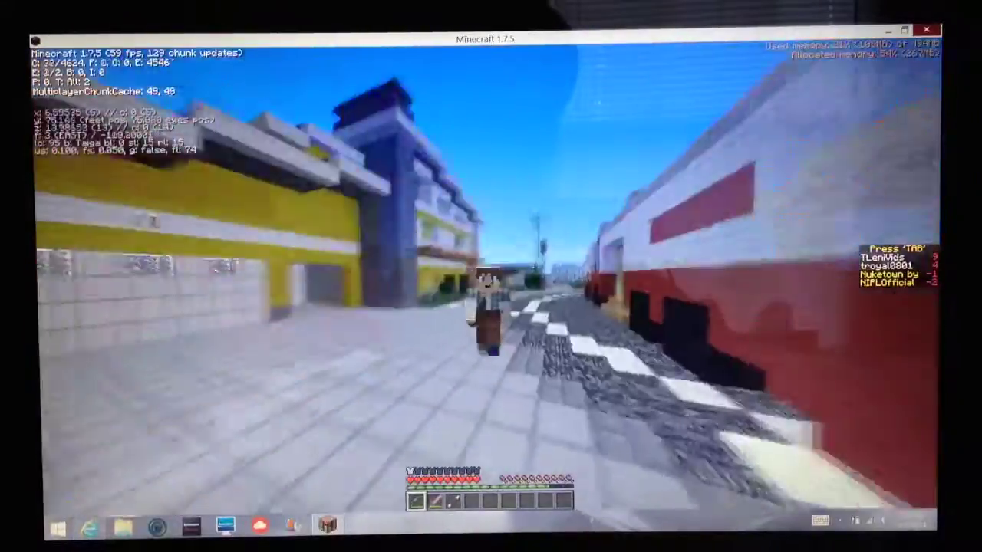
key("w")
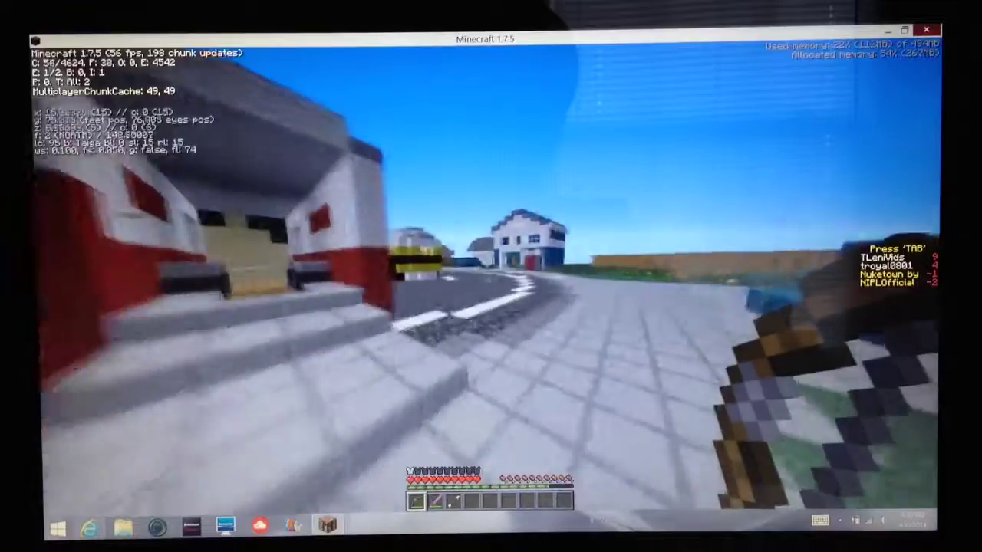
key("w")
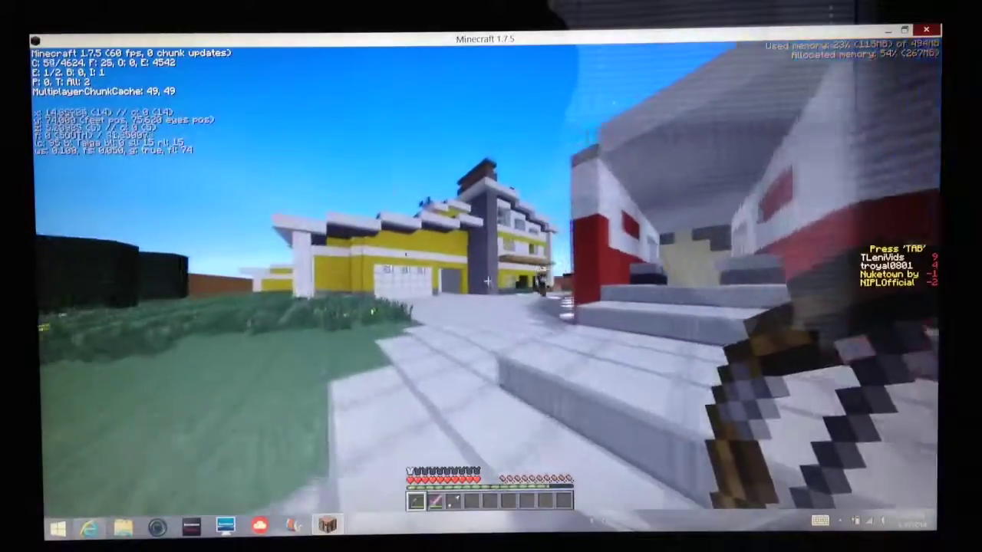
right_click(487, 282)
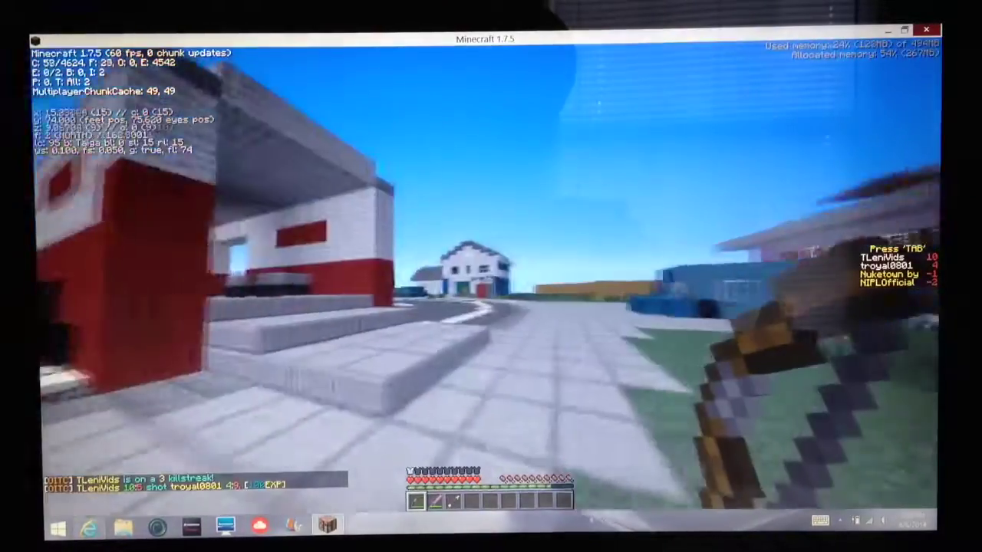
key("w")
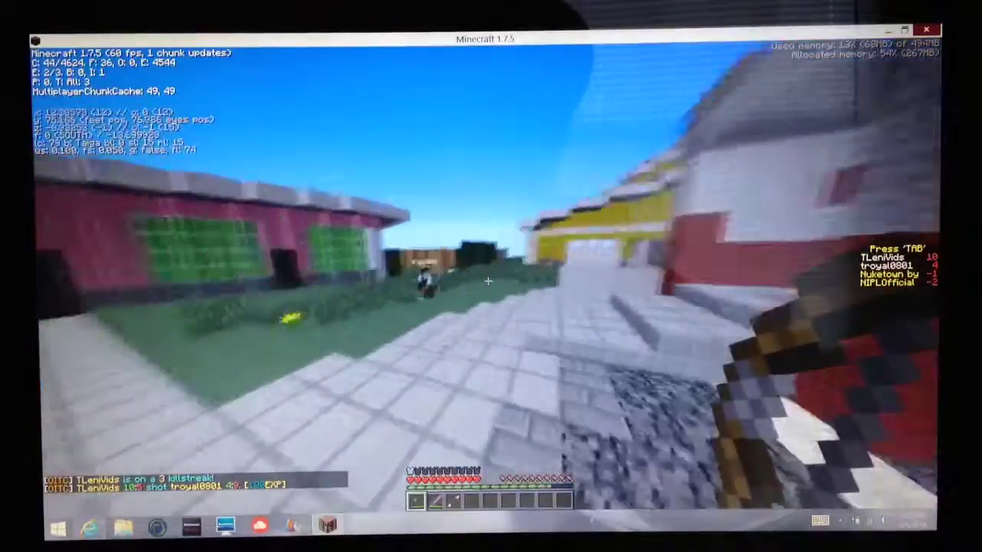
right_click(487, 281)
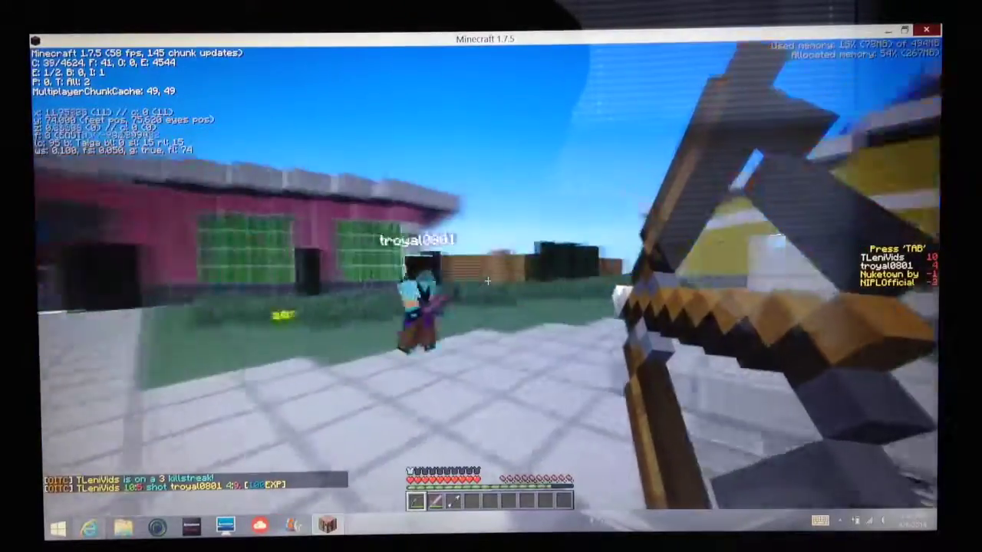
right_click(487, 282)
key("w")
key("w")
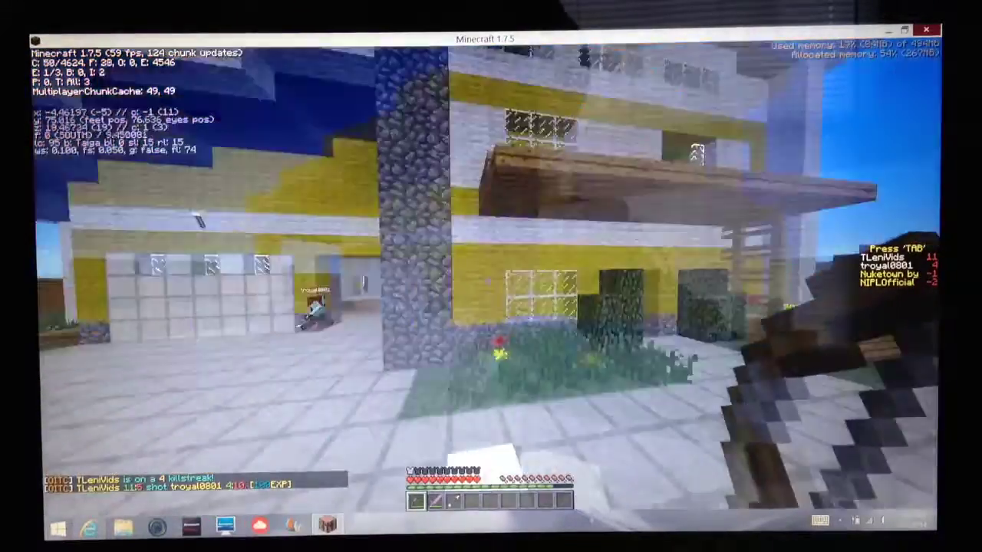
right_click(487, 282)
key("w")
key("w")
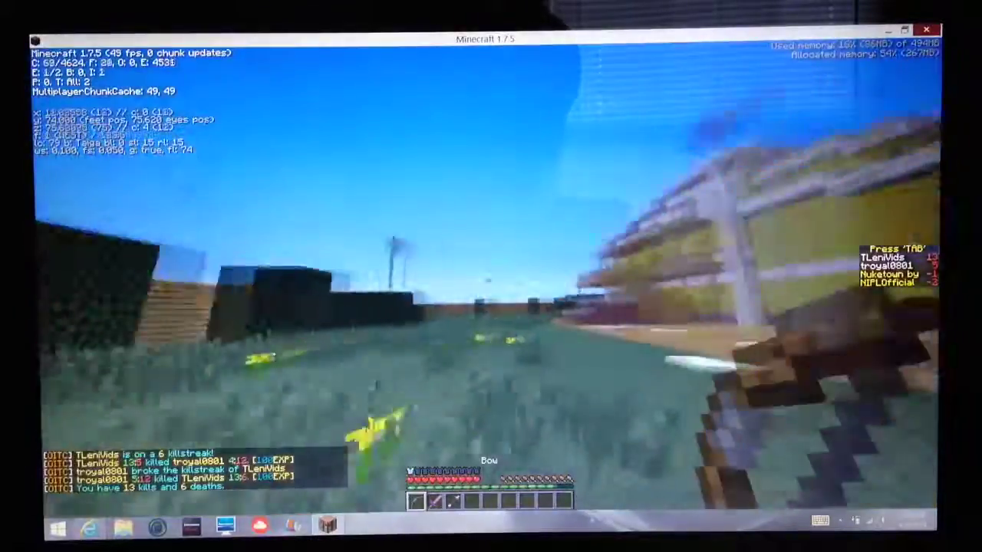
key("w")
key("w")
key("2")
key("w")
key("w")
key("w")
key("w")
key("w")
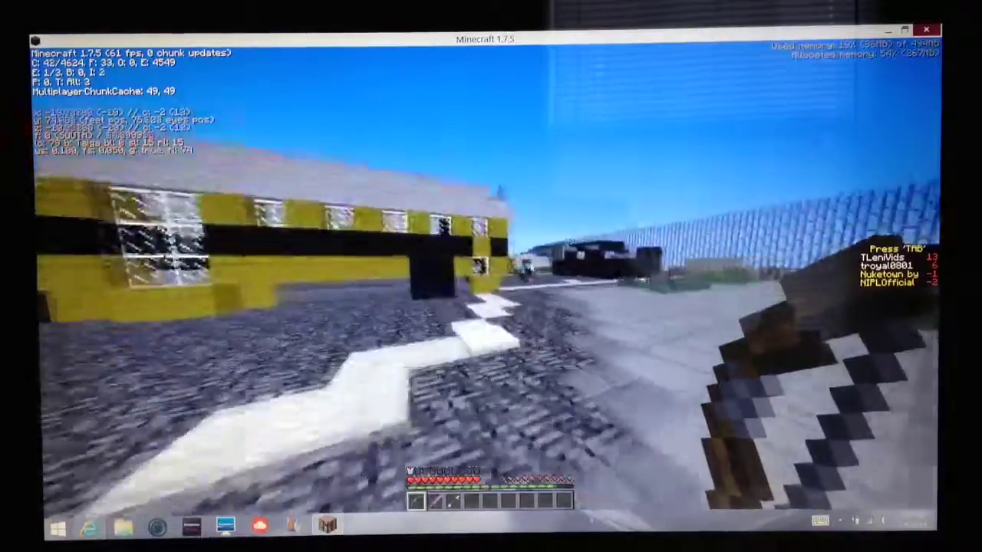
- Fire the bow toward the street, then switch to the sword and hit the other player
right_click(488, 282)
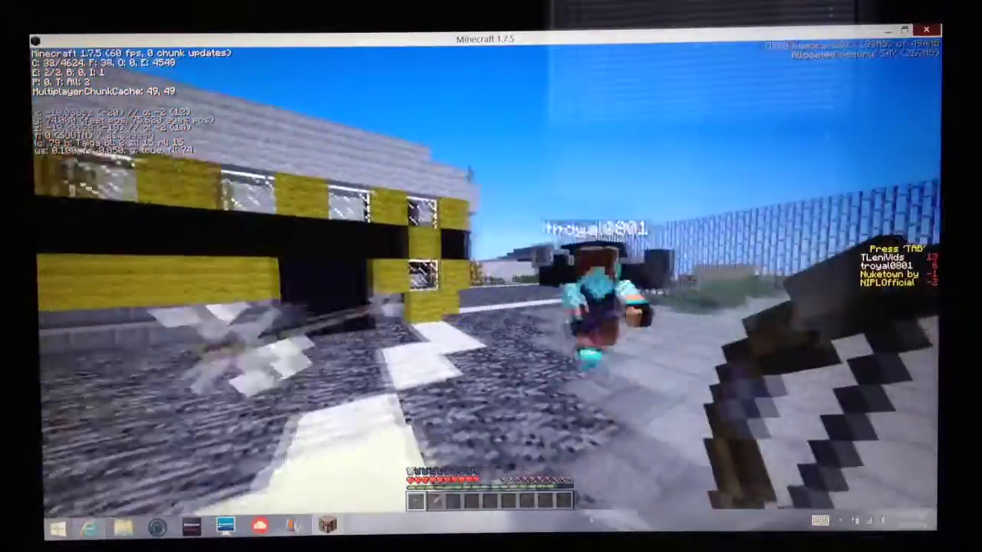
key("2")
left_click(488, 281)
key("w")
- Keep roaming the Nuketown houses with the sword until the round ends at 14 kills
key("F5")
key("w")
key("w")
key("w")
key("w")
key("w")
key("w")
key("w")
key("w")
key("w")
key("w")
key("w")
key("w")
key("w")
key("2")
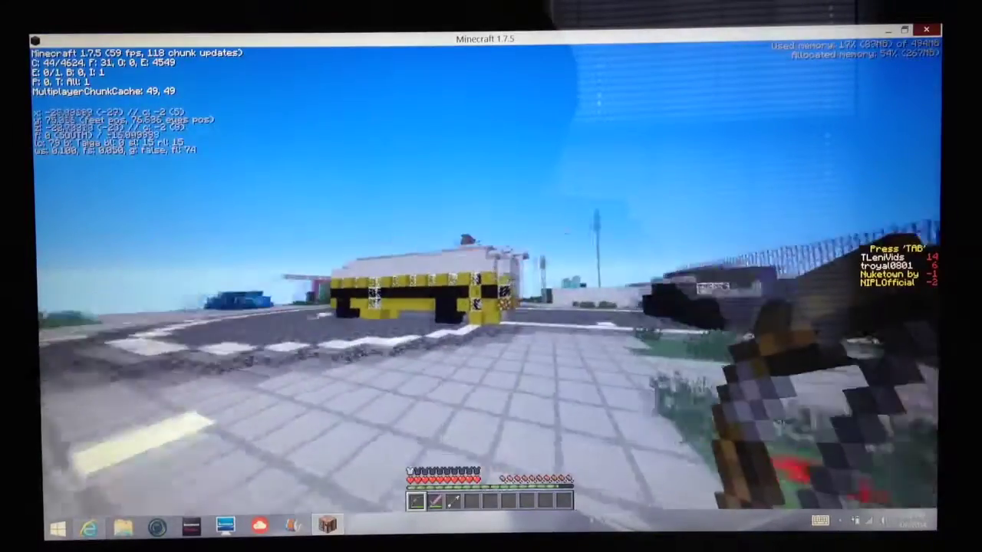
key("F5")
key("w")
key("w")
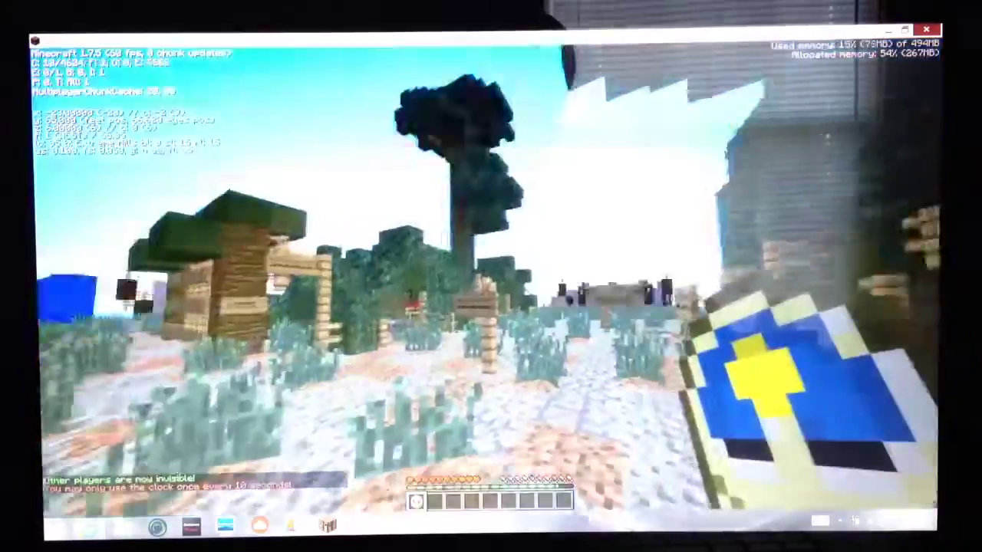
- Use the Invisibility Clock to make lobby players visible again, then put it away
key("w")
key("1")
right_click(488, 282)
right_click(488, 282)
right_click(488, 282)
right_click(488, 282)
right_click(488, 281)
right_click(488, 281)
right_click(488, 282)
right_click(488, 281)
right_click(488, 281)
key("2")
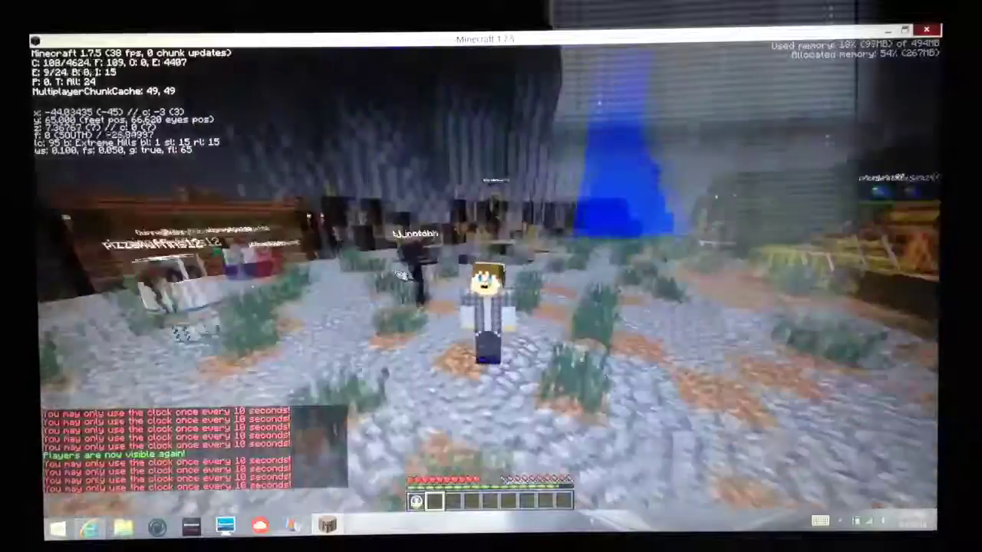